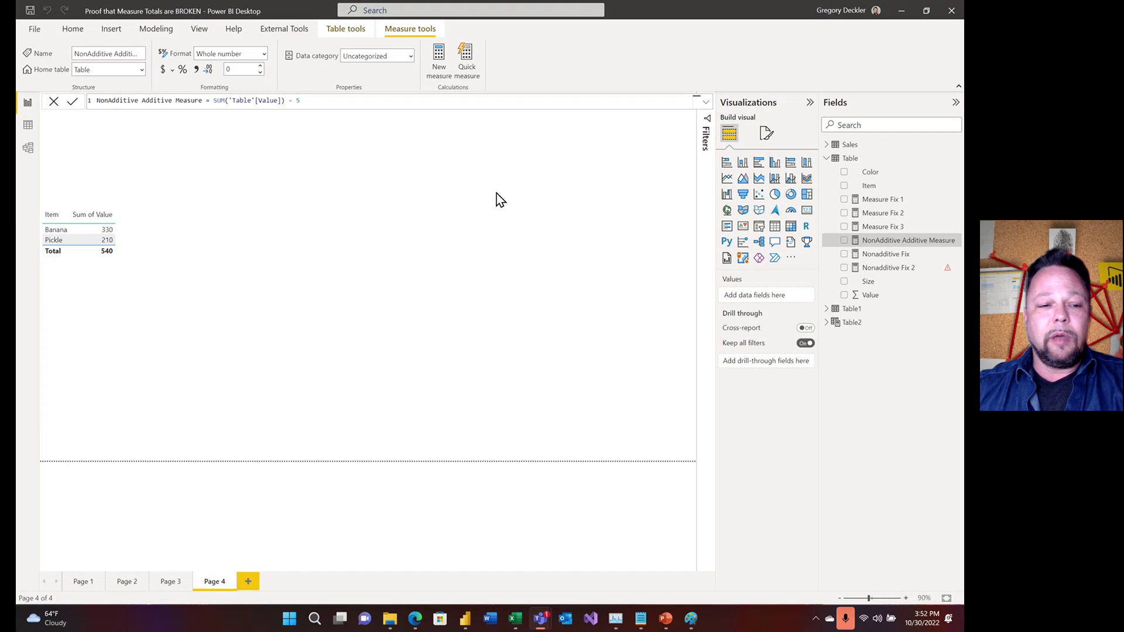
# - Select the Item/Sum of Value table and display the NonAdditive Additive Measure formula, SUM('Table'[Value]) - 5
pyautogui.click(221, 223)
pyautogui.click(894, 245)
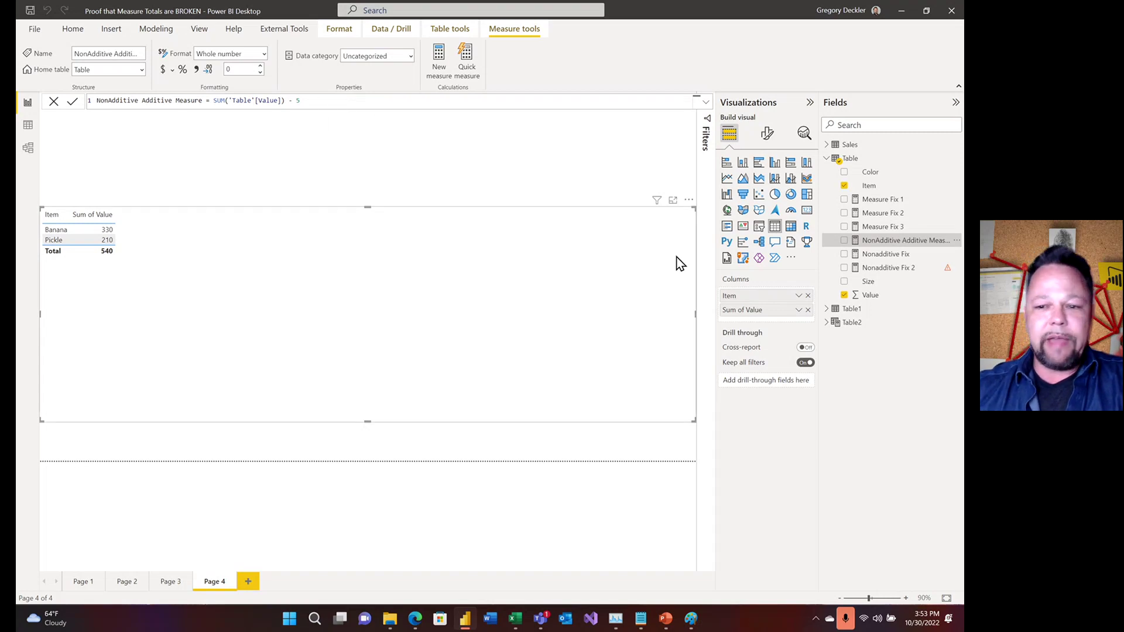
# - Add NonAdditive Additive Measure to the table: Banana 325, Pickle 205, total 535
pyautogui.click(844, 241)
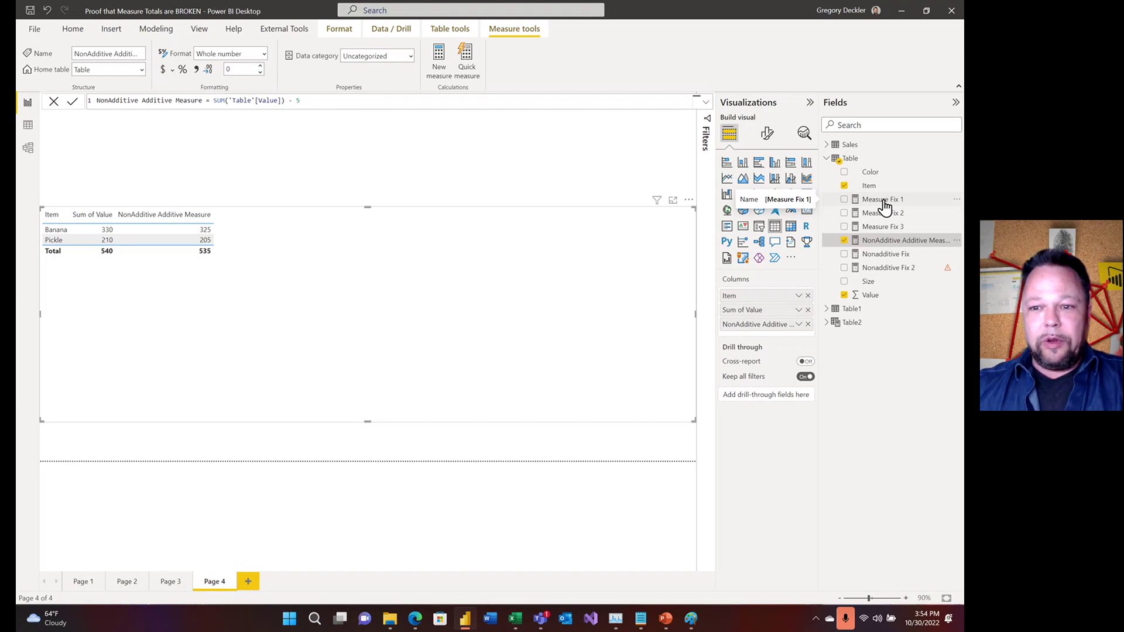
# - Inspect Measure Fix 1's SUMX-over-SUMMARIZE-by-Item formula and add it to the table (total 530)
pyautogui.click(883, 204)
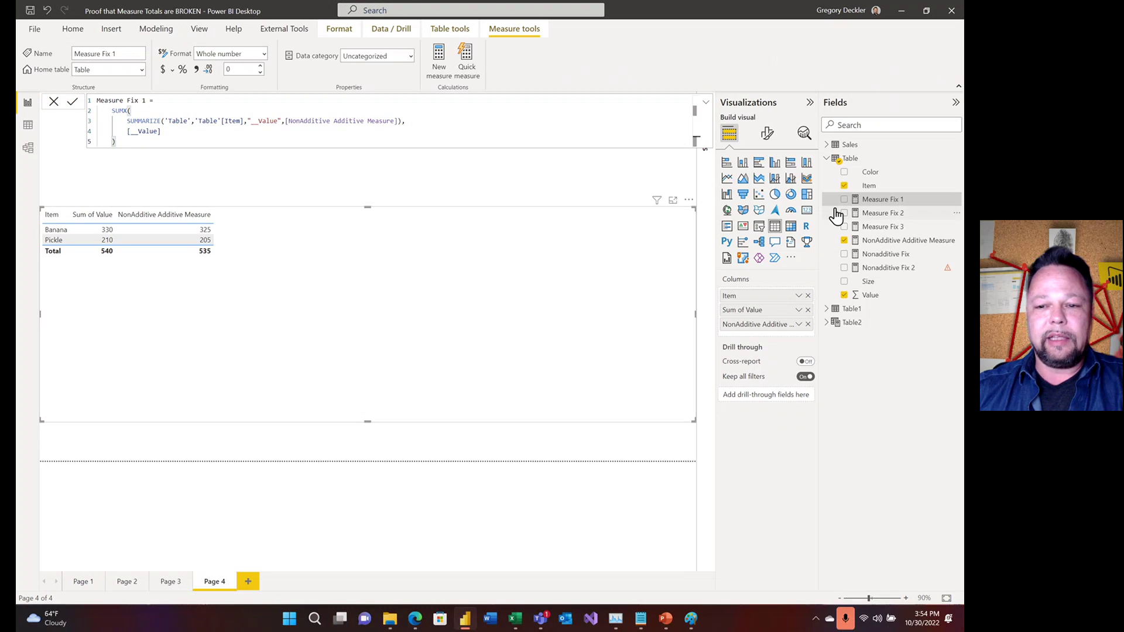
pyautogui.click(843, 199)
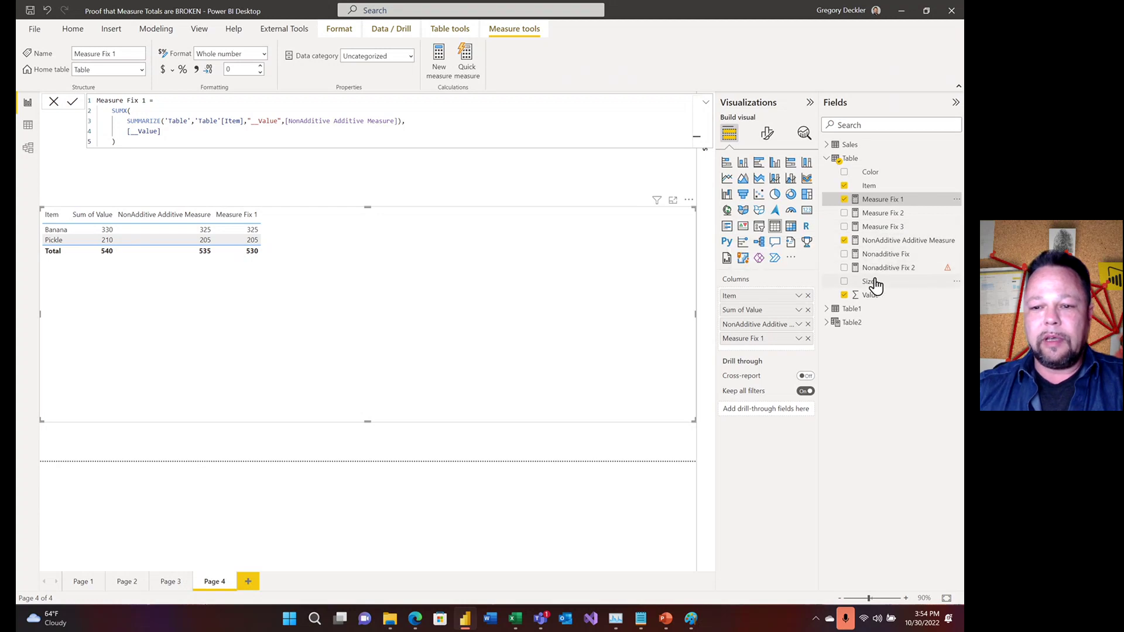
# - Break the table down by Size and add Measure Fix 2, summarizing by Item and Color (total 510)
pyautogui.moveTo(875, 289); pyautogui.dragTo(772, 309)
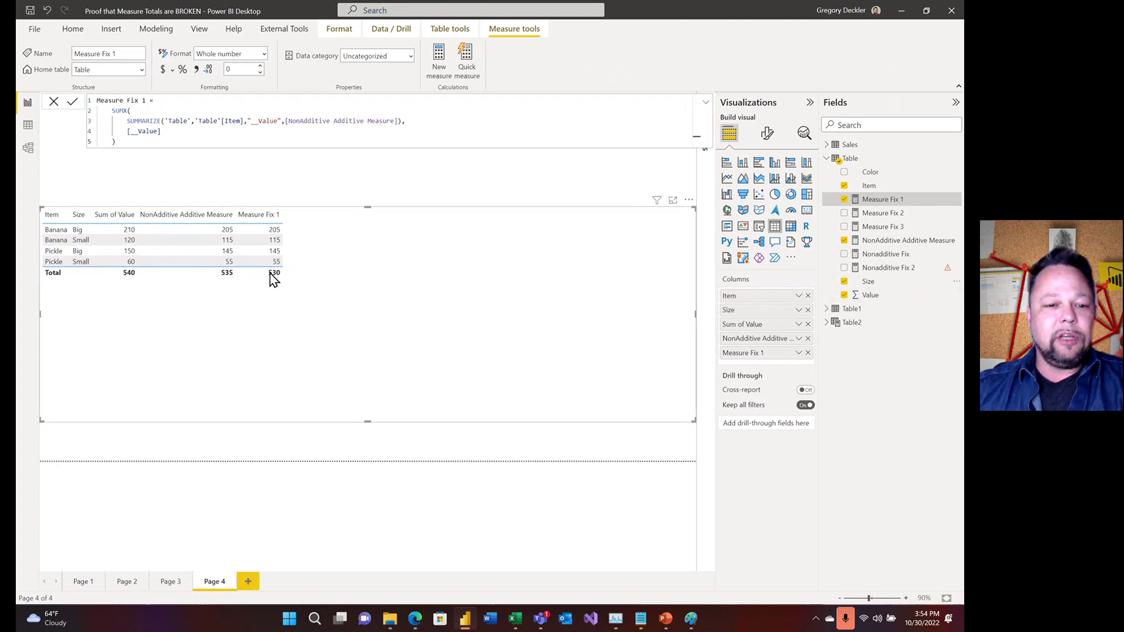
pyautogui.click(882, 214)
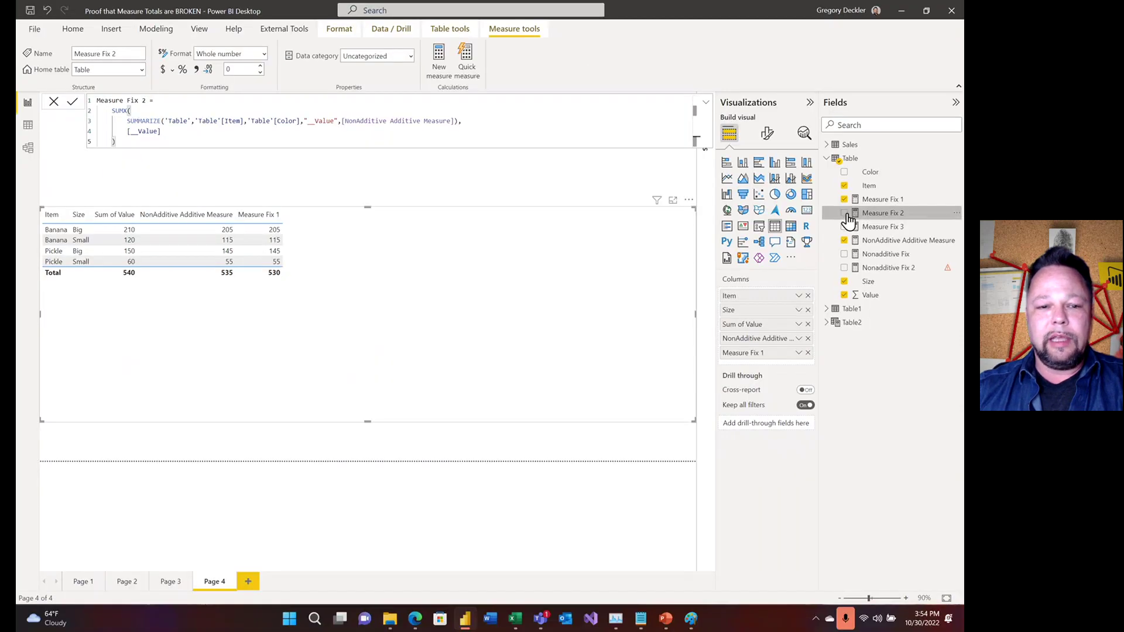
pyautogui.click(846, 214)
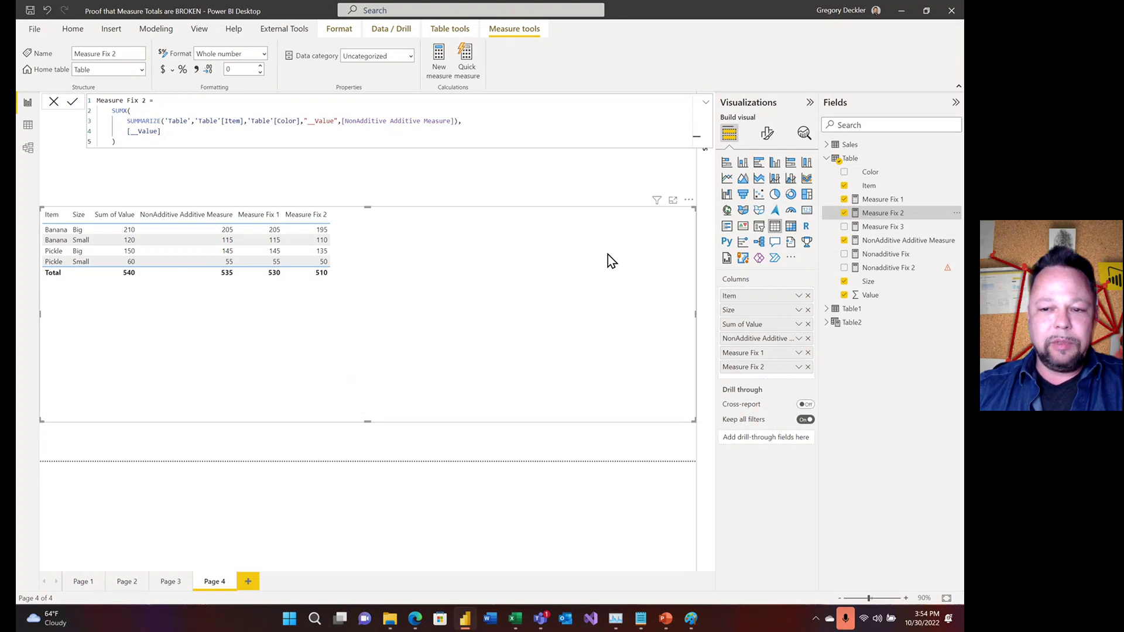
# - Add Color to the table columns and add Measure Fix 3, summarizing by Item, Color and Size (total 490)
pyautogui.moveTo(866, 176); pyautogui.dragTo(765, 324)
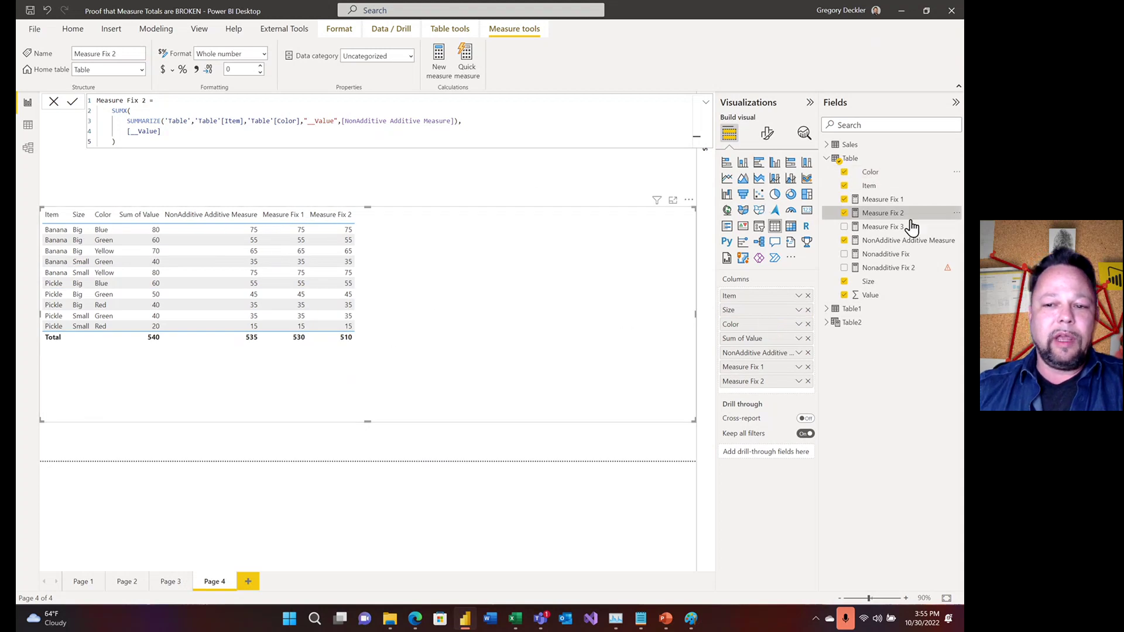
pyautogui.click(884, 231)
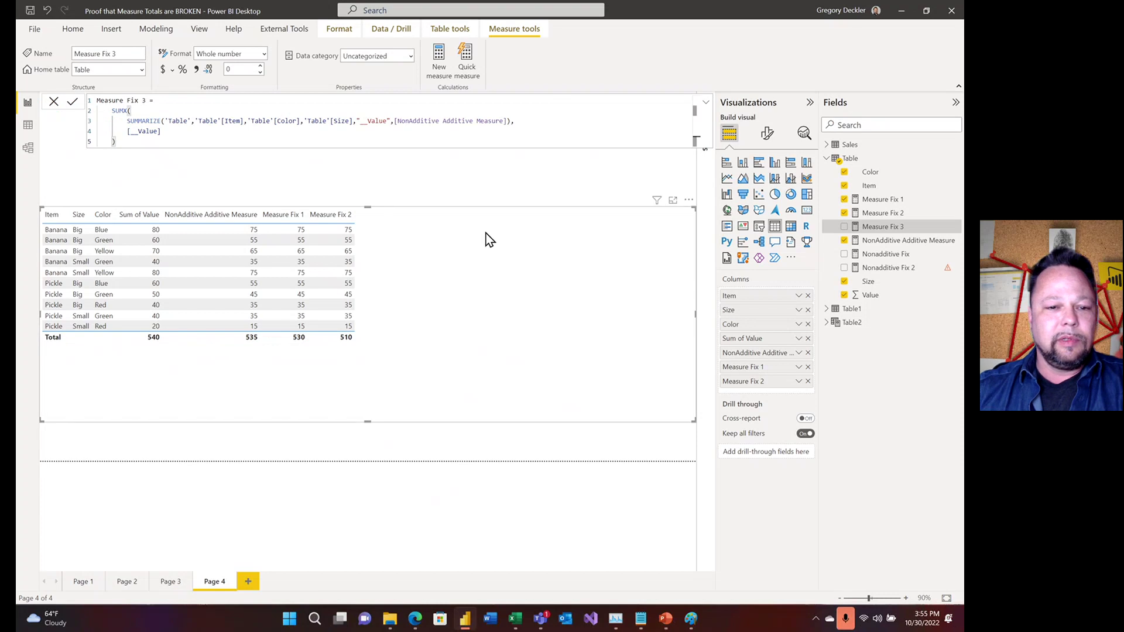
pyautogui.click(844, 227)
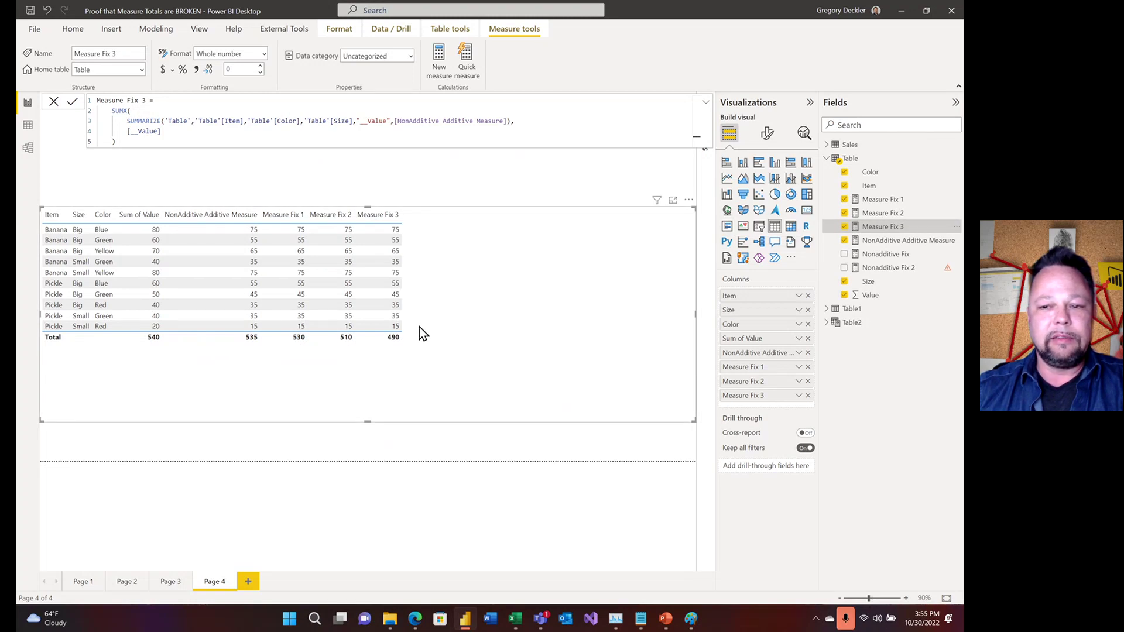
pyautogui.click(884, 214)
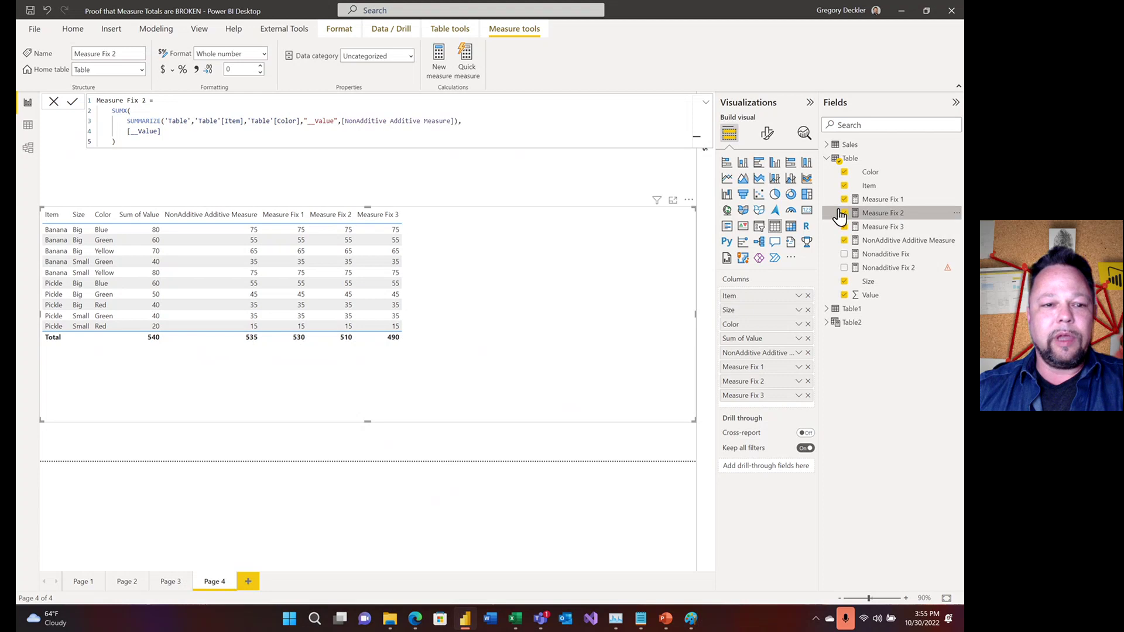
pyautogui.click(878, 228)
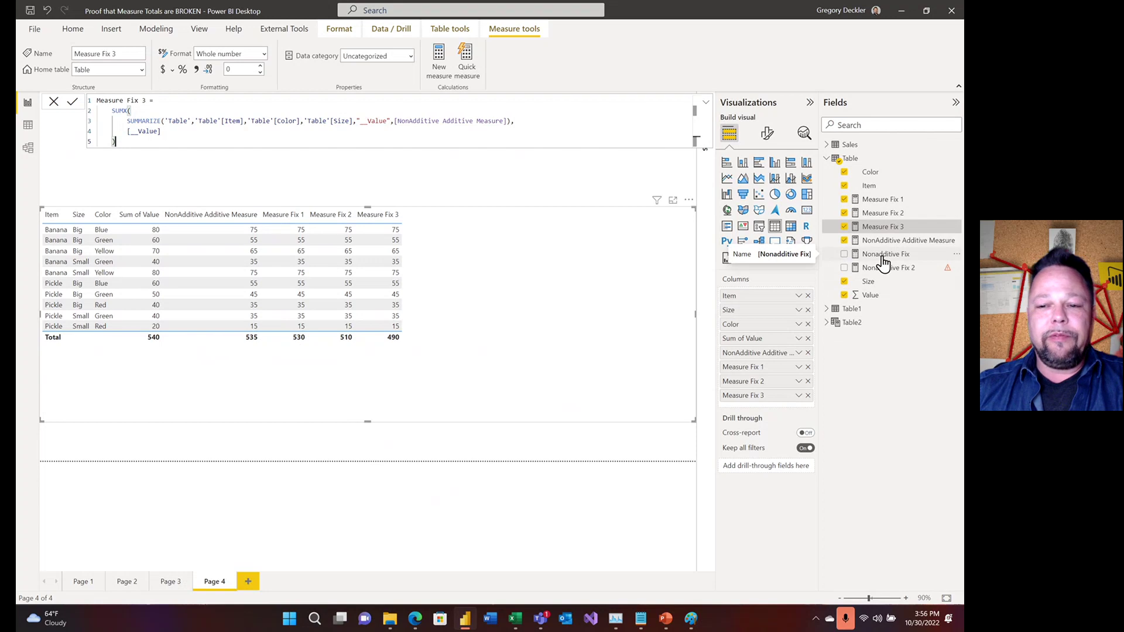
# - Add Nonadditive Fix (total 535), remove Size and Color, and view Nonadditive Fix 2's failing ISTOTAL formula
pyautogui.click(882, 258)
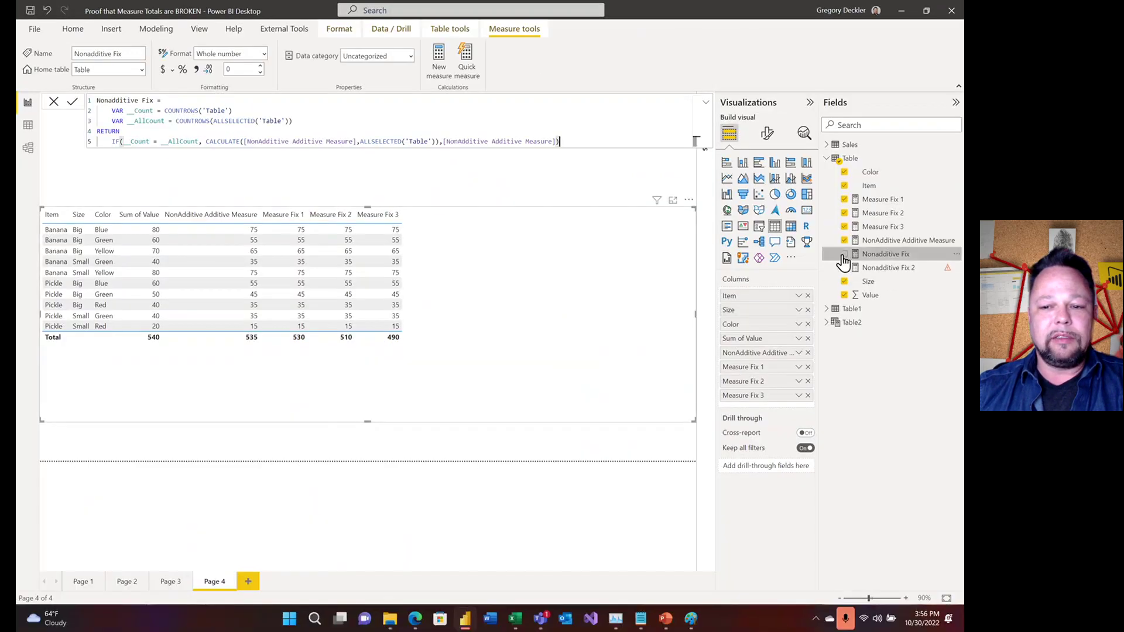
pyautogui.click(844, 255)
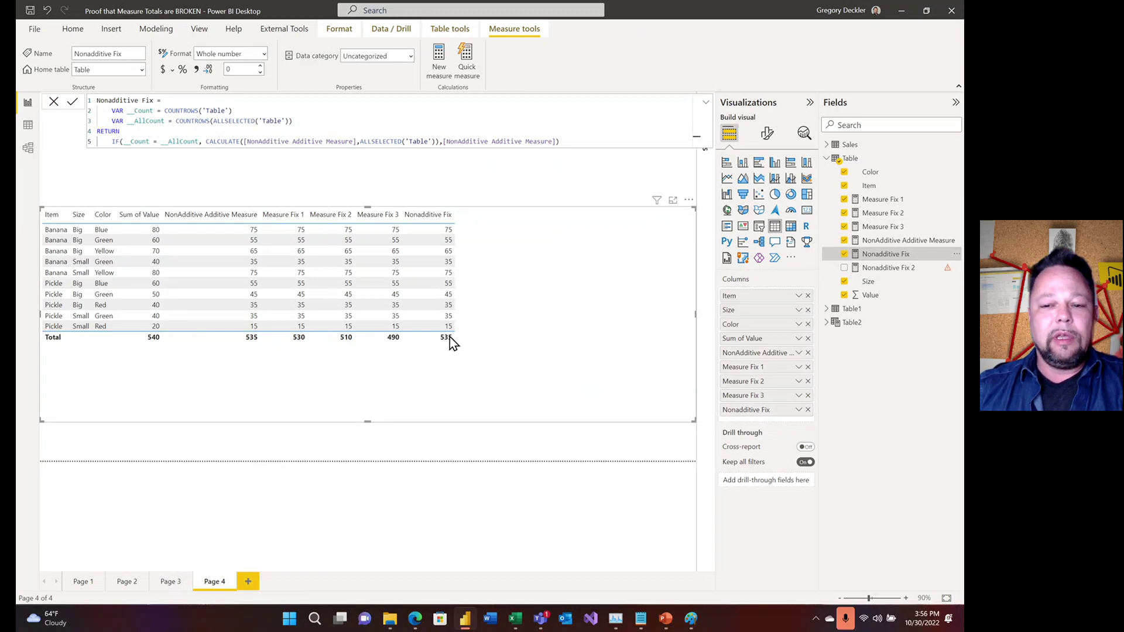
pyautogui.click(808, 310)
pyautogui.click(808, 310)
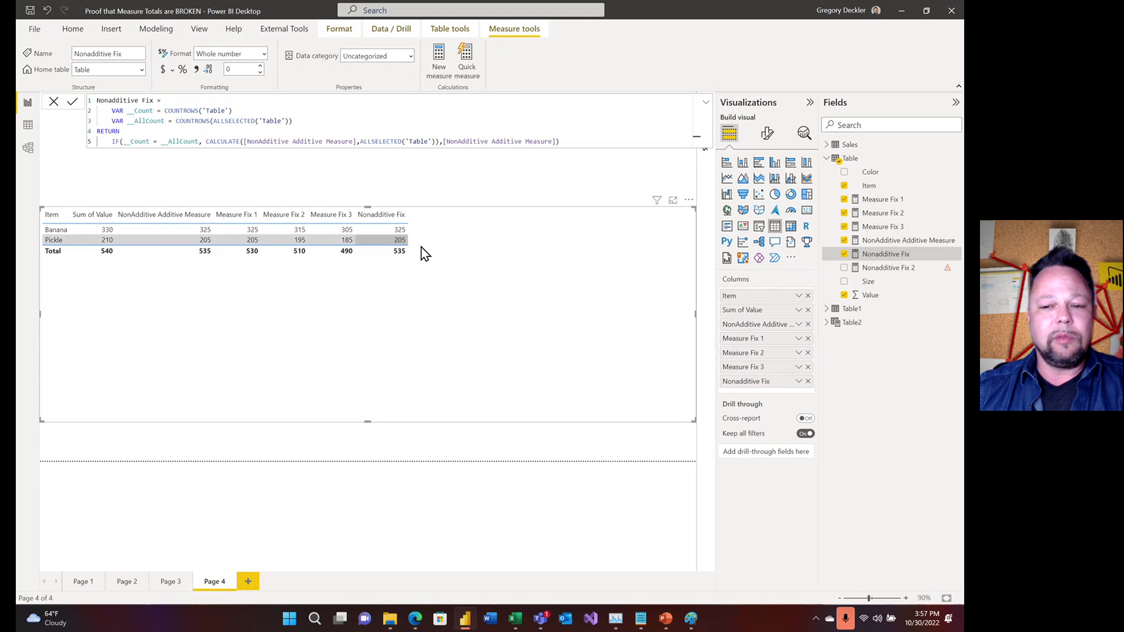
pyautogui.click(884, 270)
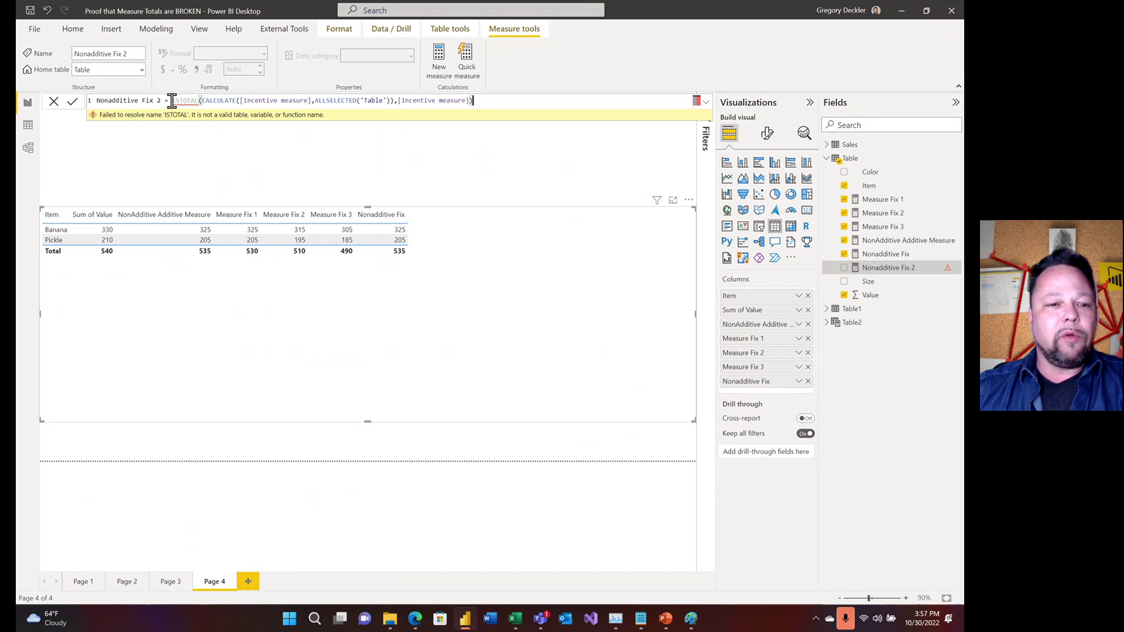
pyautogui.moveTo(172, 101)
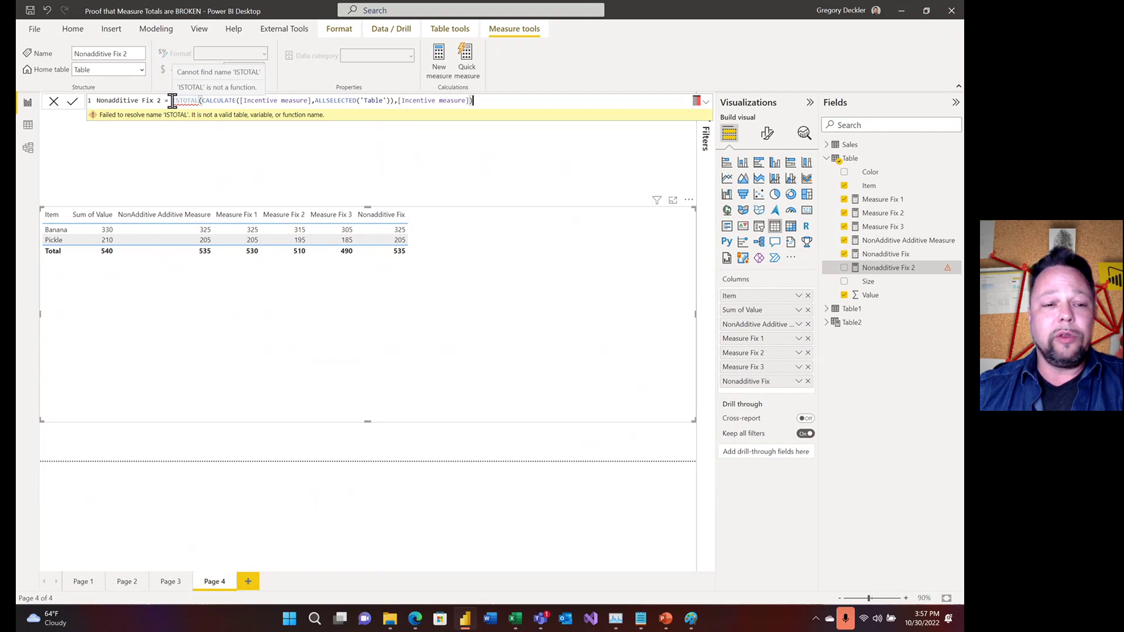
pyautogui.moveTo(172, 101); pyautogui.dragTo(196, 101)
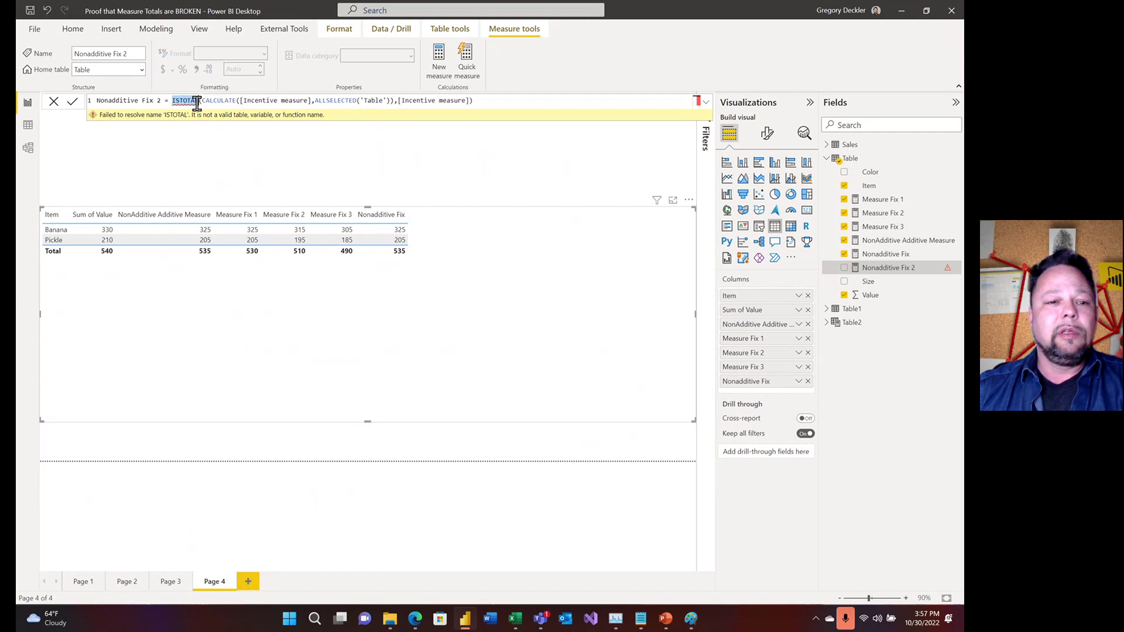
pyautogui.moveTo(203, 103); pyautogui.dragTo(393, 101)
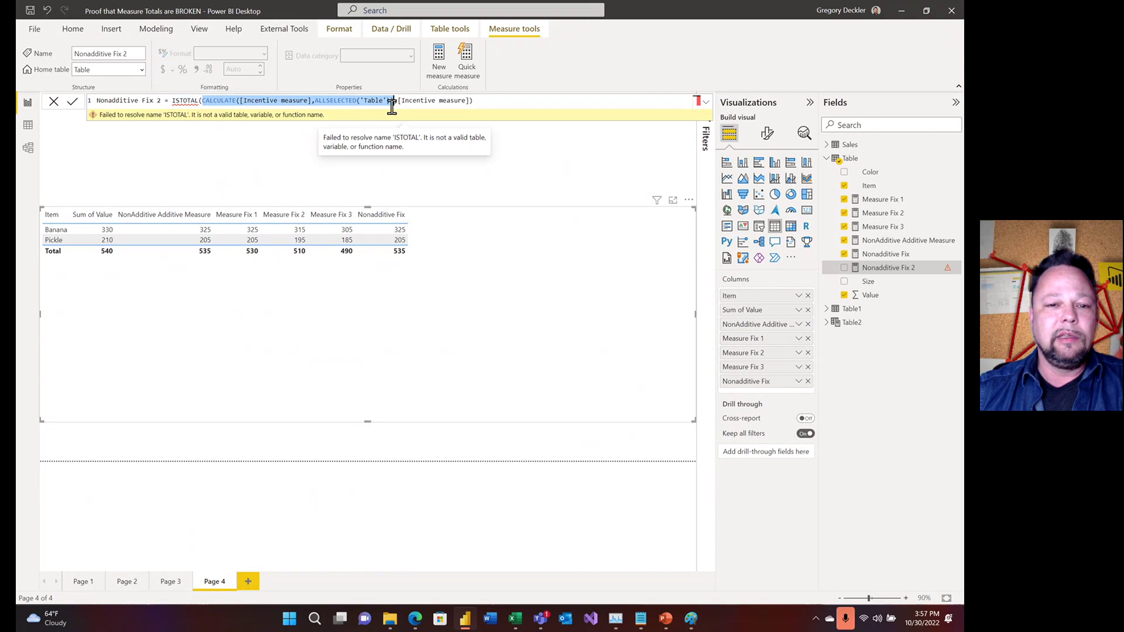
pyautogui.moveTo(398, 100); pyautogui.dragTo(469, 101)
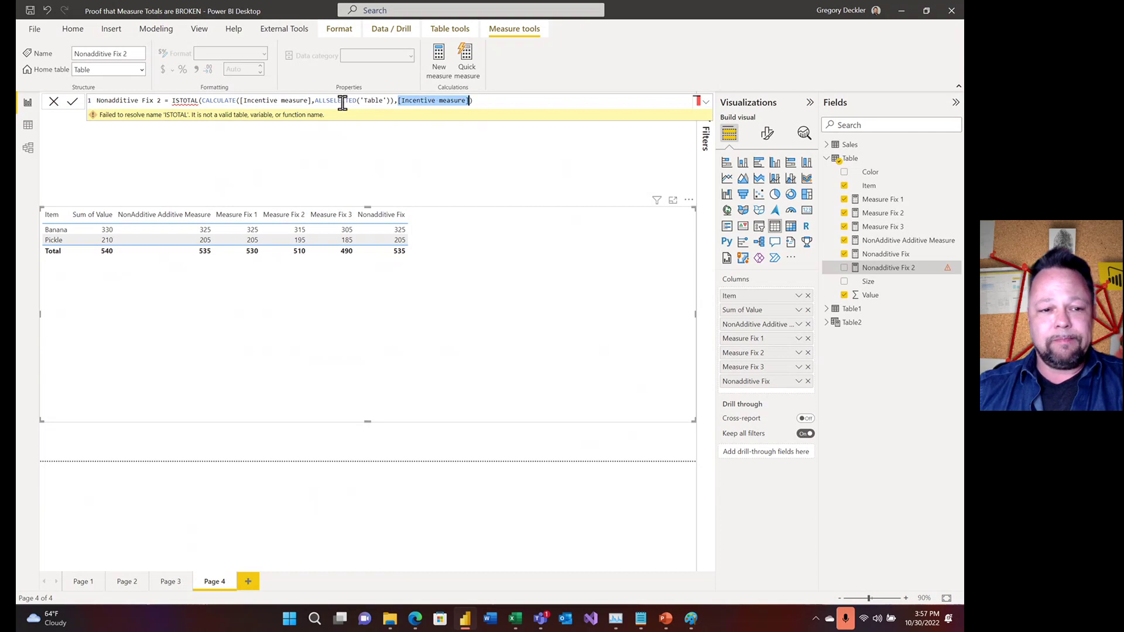
pyautogui.moveTo(178, 100)
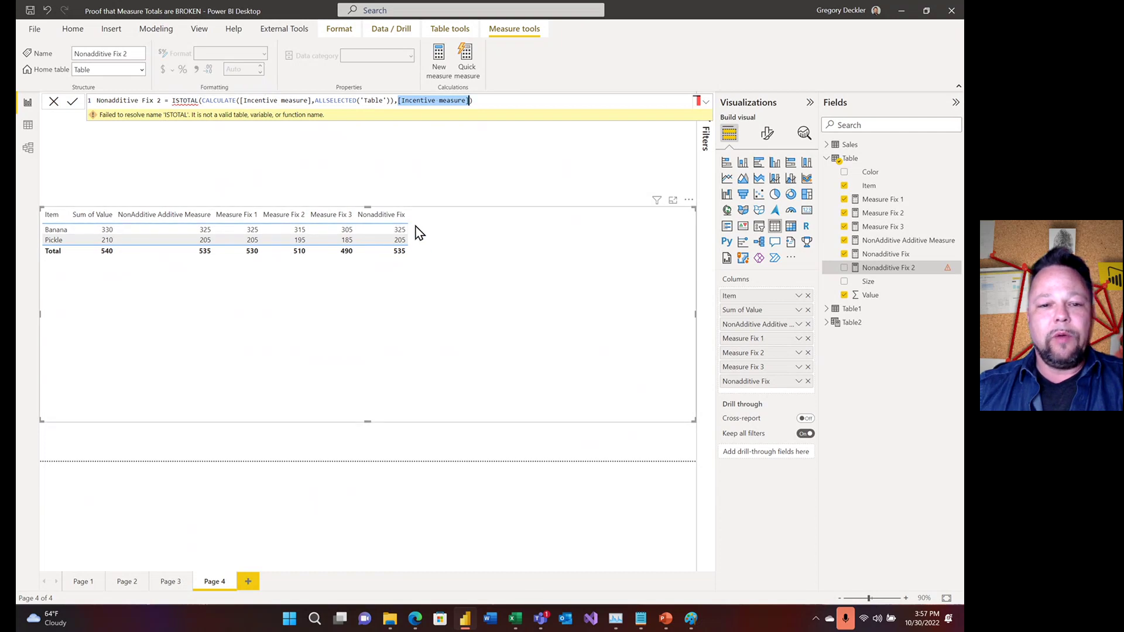
pyautogui.moveTo(482, 100); pyautogui.dragTo(92, 100)
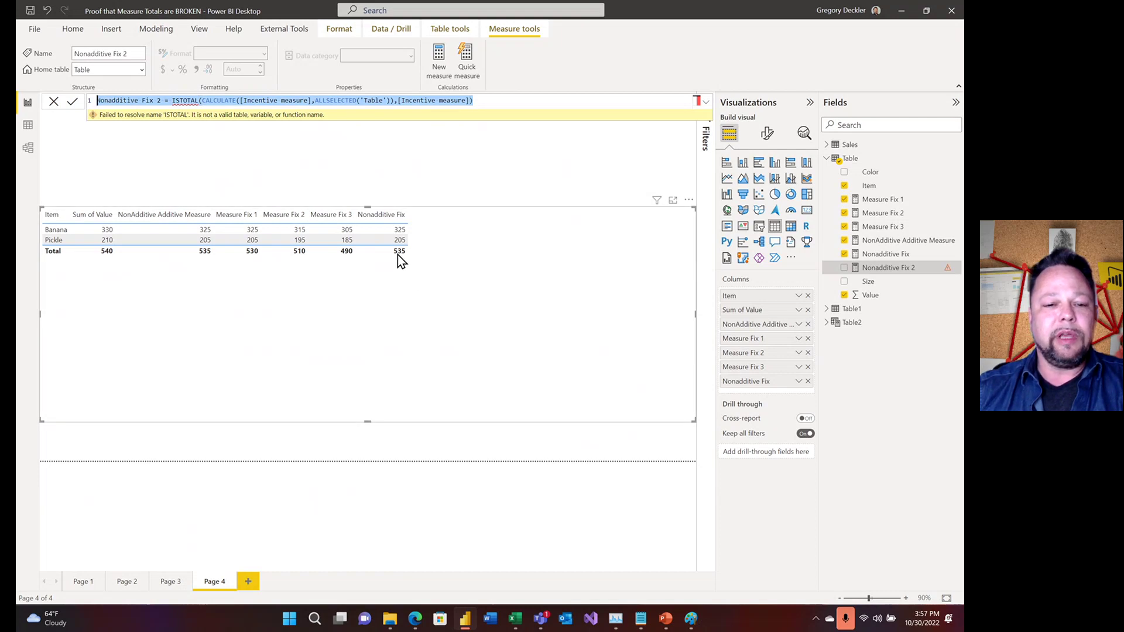
pyautogui.moveTo(492, 101); pyautogui.dragTo(98, 101)
# - Highlight the measure's formula expression after the equals sign in the formula bar
pyautogui.click(506, 103)
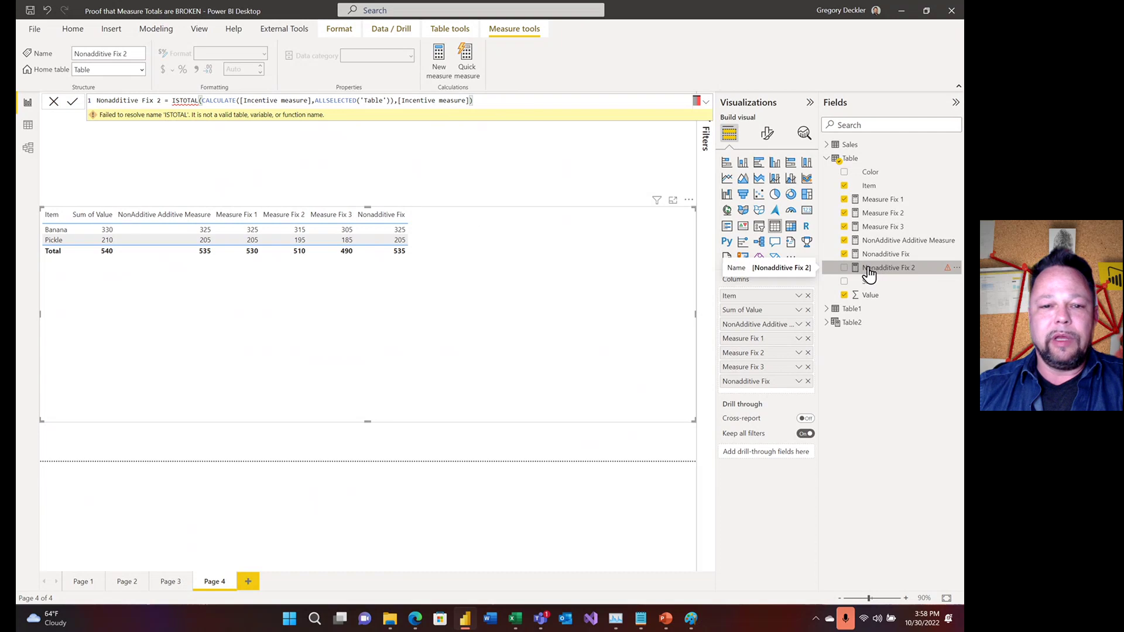
pyautogui.moveTo(492, 102); pyautogui.dragTo(172, 100)
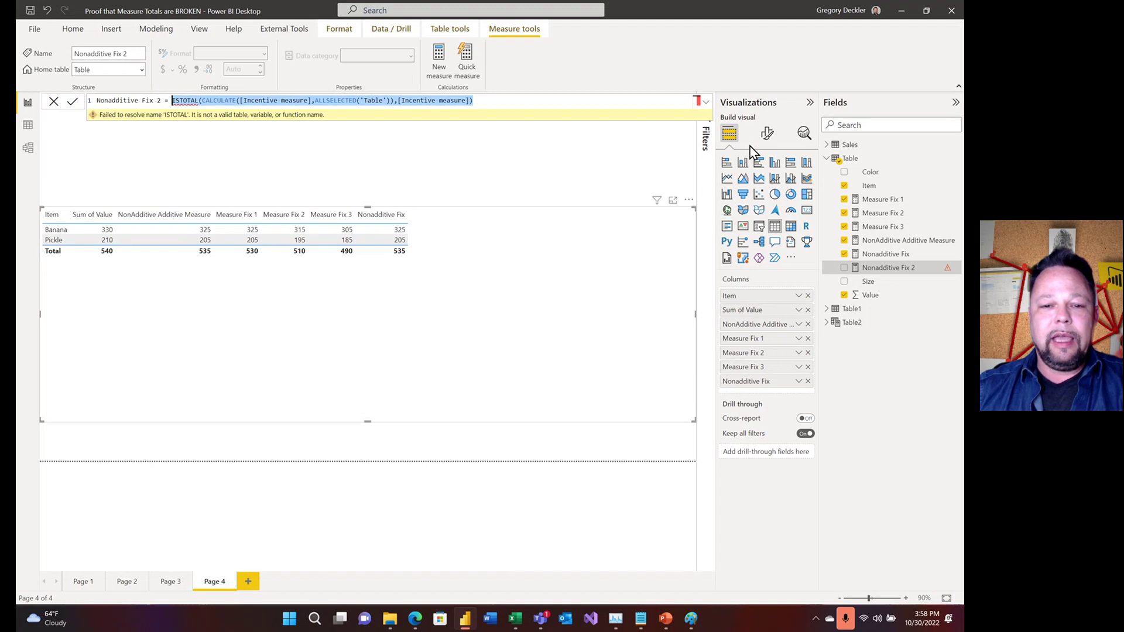
pyautogui.click(767, 133)
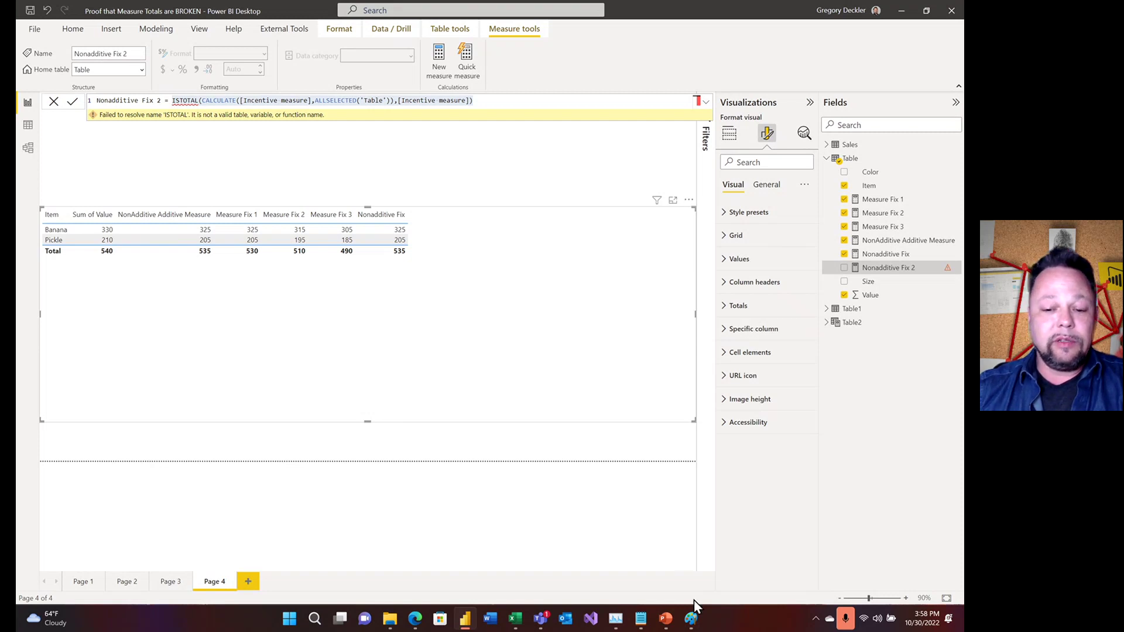
# - Show the Paint HowAboutThis mockup proposing an 'Is additive' = No property for Incentive measure
pyautogui.click(691, 619)
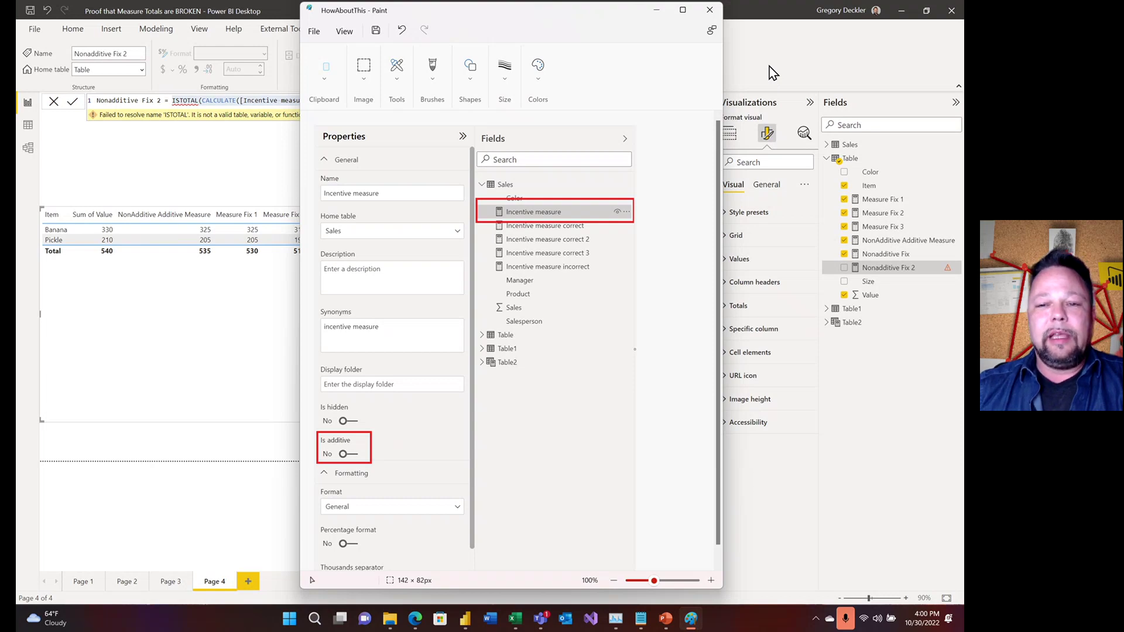
# - Back in Power BI, add Color and Size to the table's Columns after Item
pyautogui.click(769, 65)
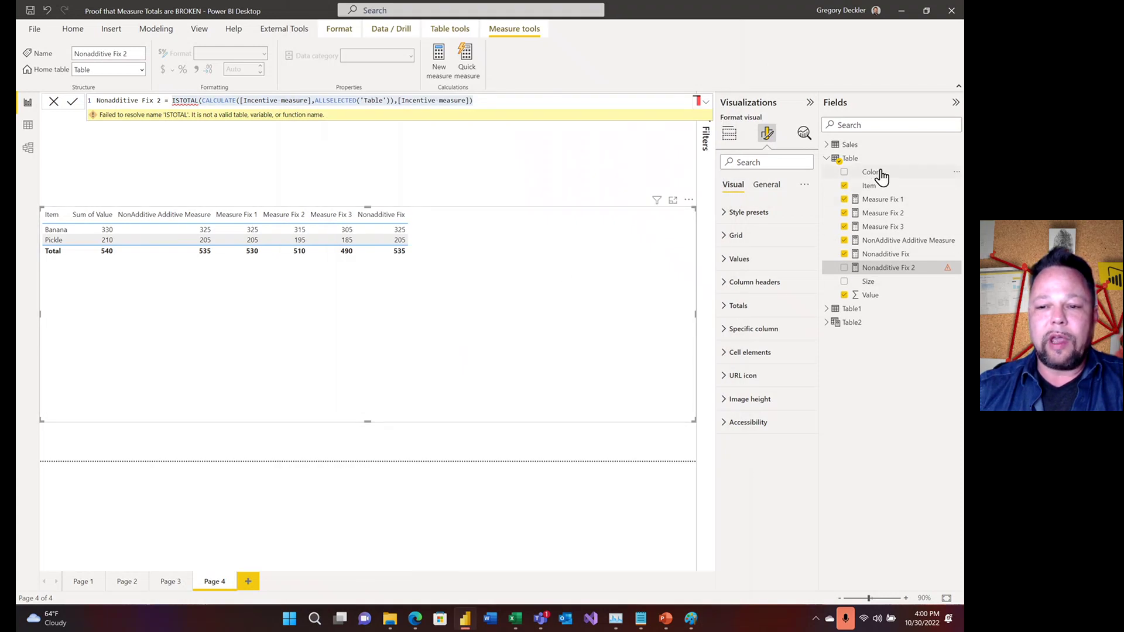
pyautogui.click(728, 134)
pyautogui.moveTo(865, 172); pyautogui.dragTo(778, 309)
pyautogui.moveTo(865, 281); pyautogui.dragTo(777, 300)
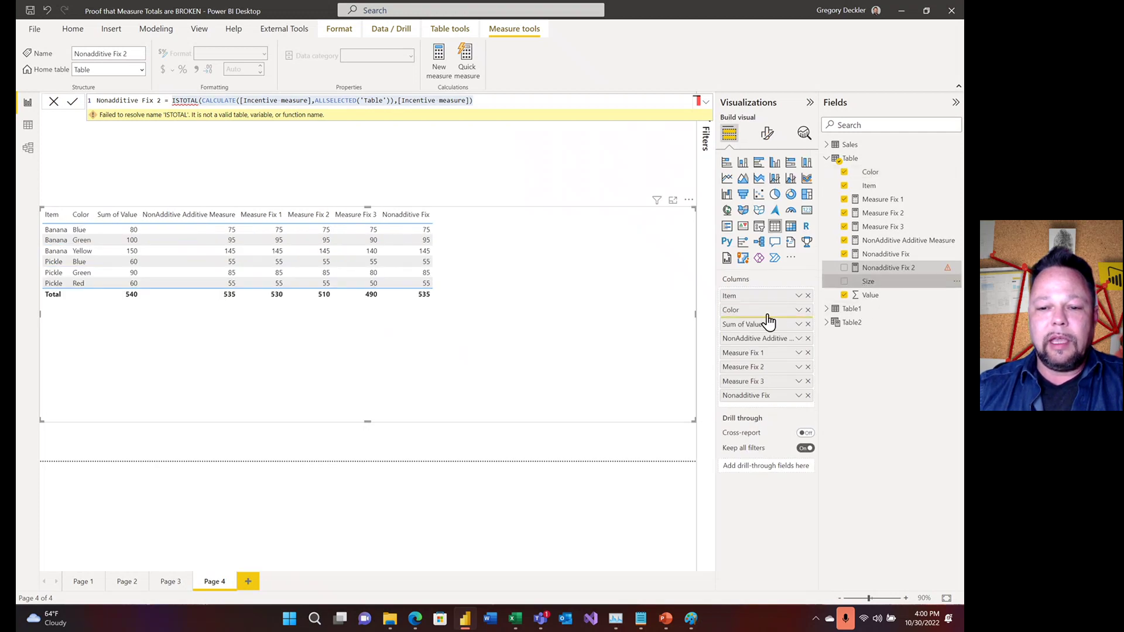
pyautogui.moveTo(768, 321); pyautogui.dragTo(767, 319)
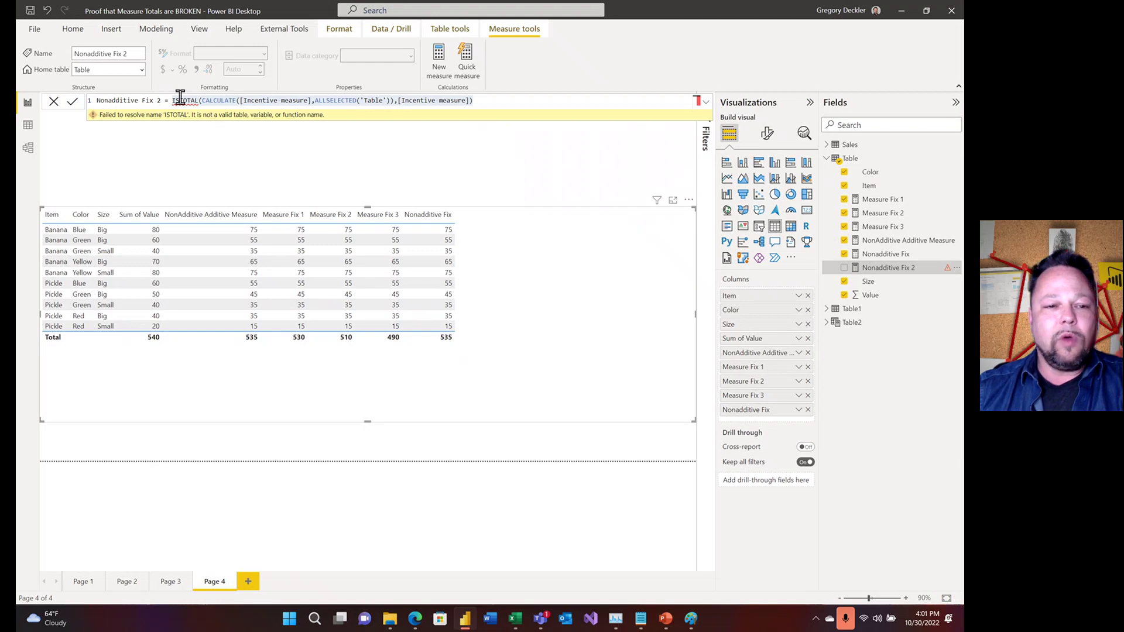
pyautogui.moveTo(189, 98)
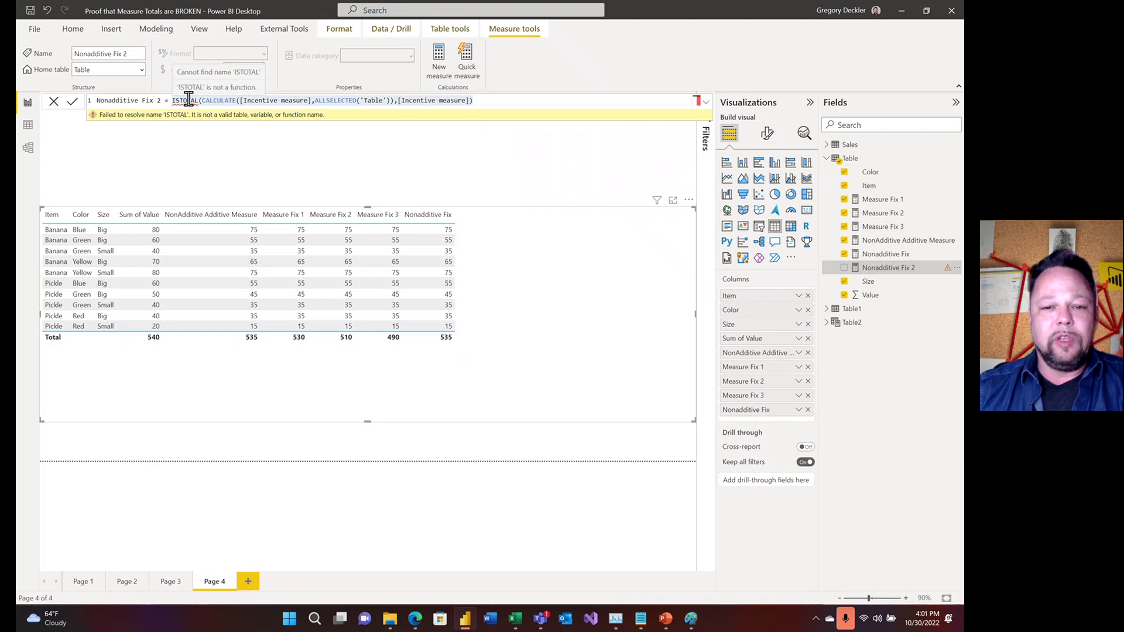